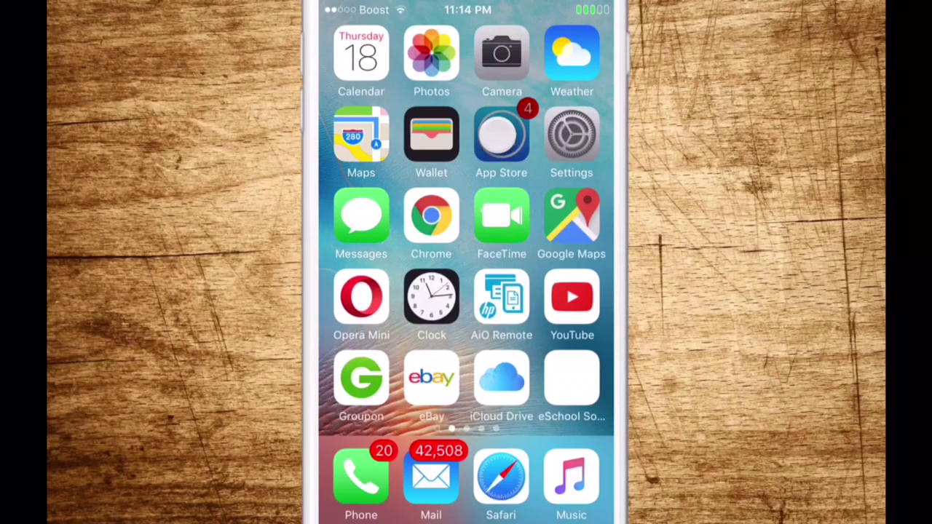
Step: Search the App Store for 'pocket video' to find PocketVideo by Pocket Supernova
click(501, 134)
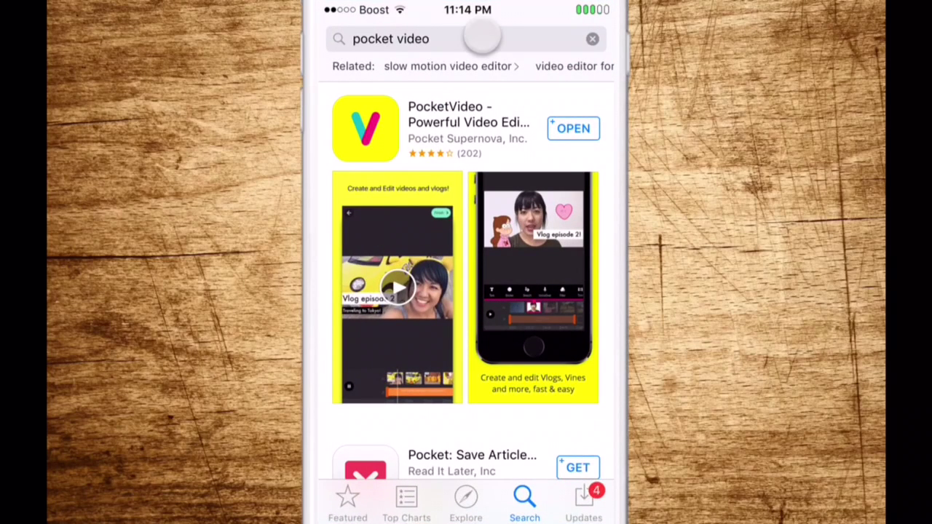
click(482, 36)
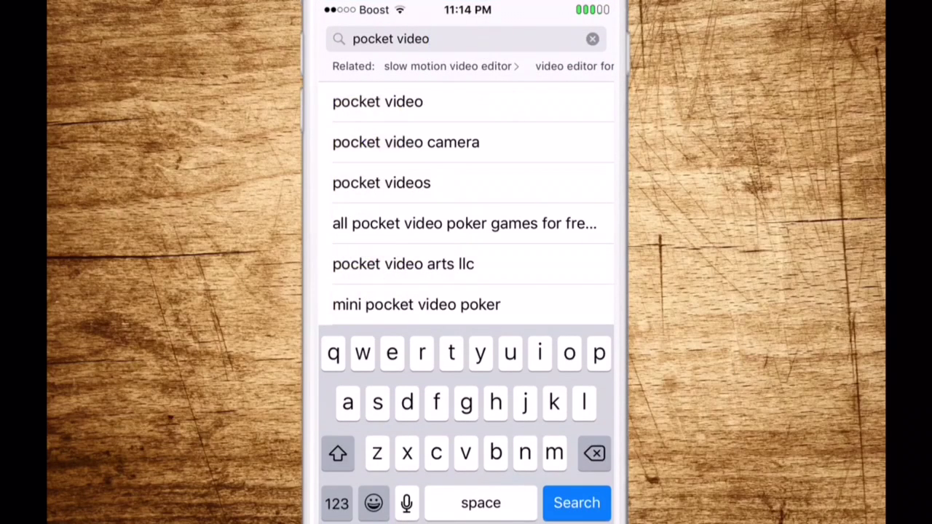
click(377, 102)
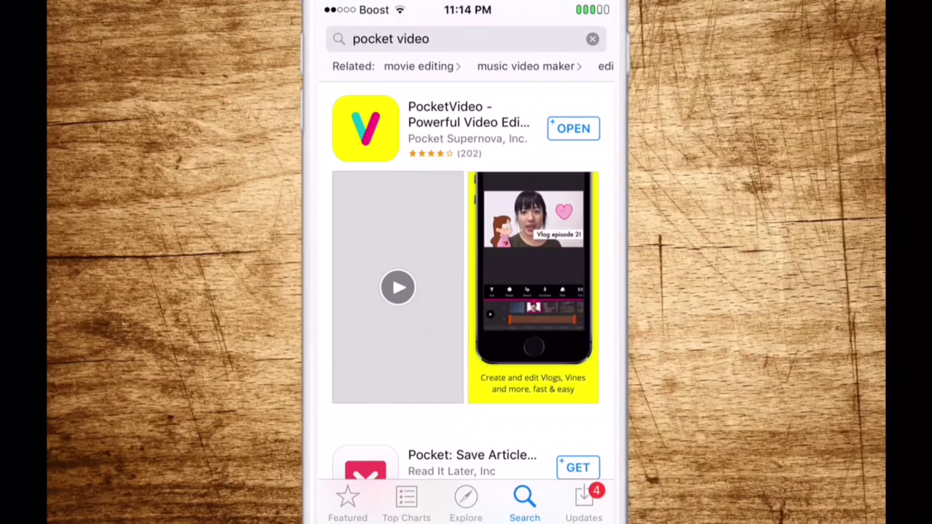
Step: Launch PocketVideo and start a new Youtube Vlog project
click(574, 128)
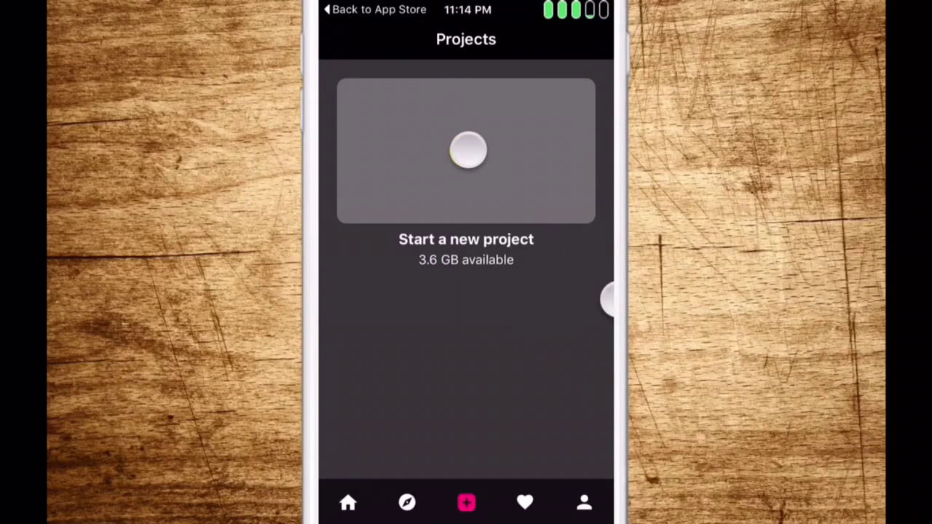
click(466, 151)
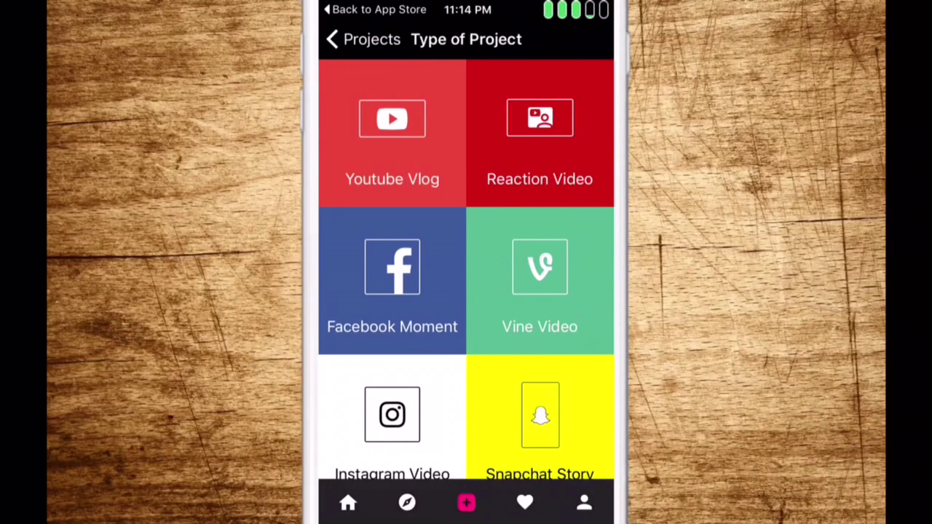
click(394, 119)
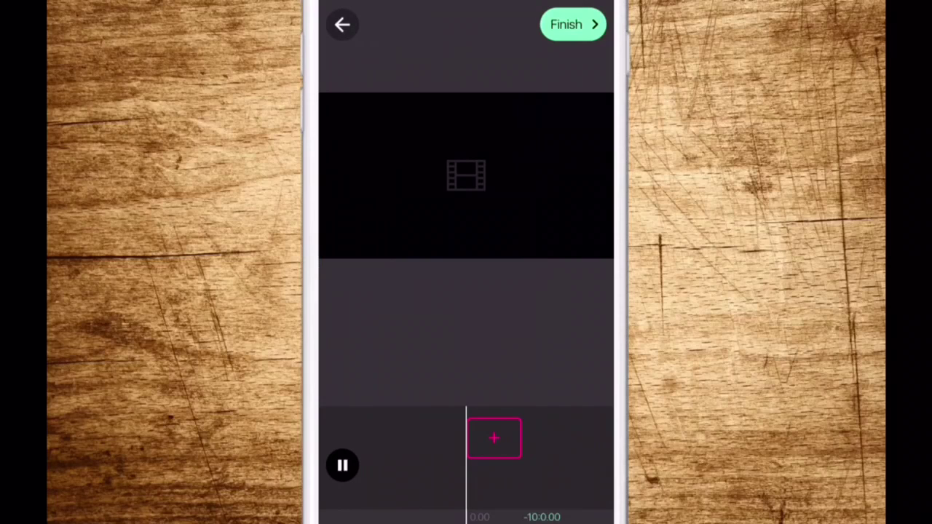
Step: Show the add-clip sources (Camera, Camera Roll, Title, Youtube) from the timeline's + box
click(494, 435)
click(498, 441)
click(483, 441)
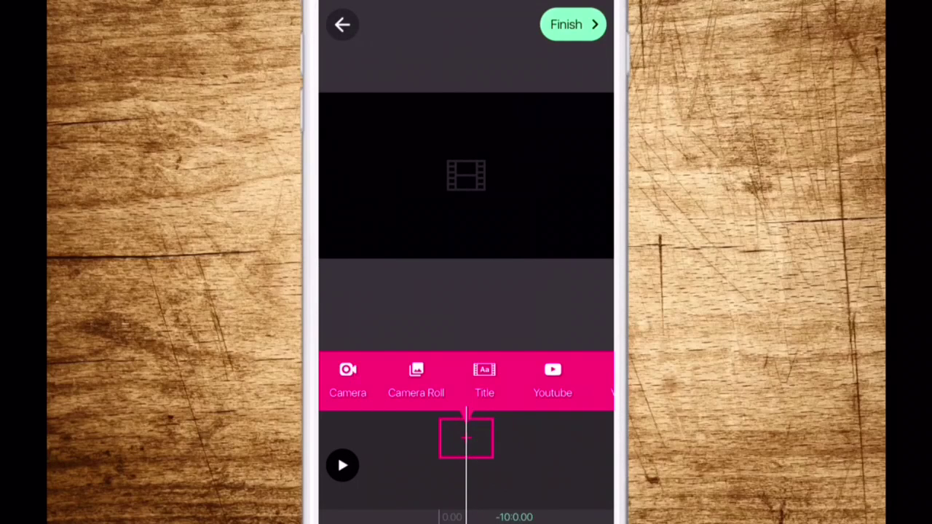
Step: Import the 03:00 game rating video from the Camera Roll's All Photos album
click(411, 379)
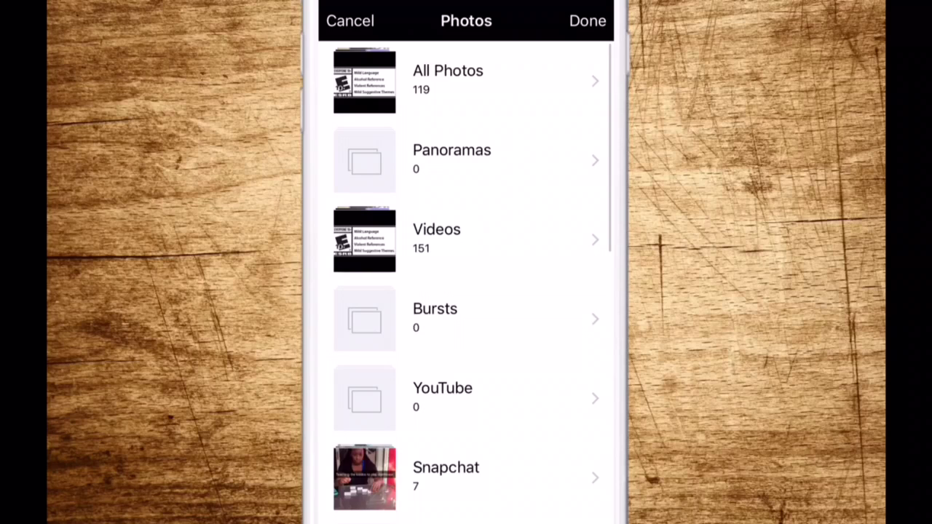
click(411, 89)
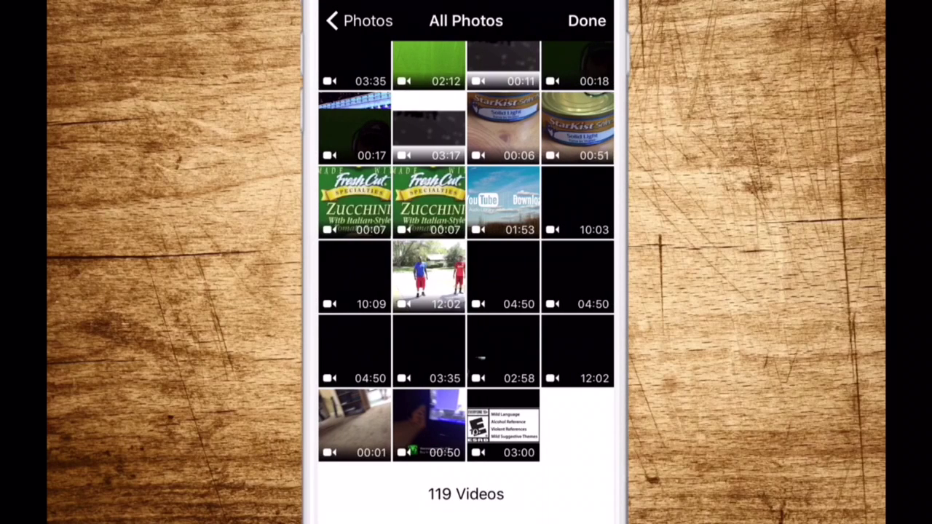
click(504, 425)
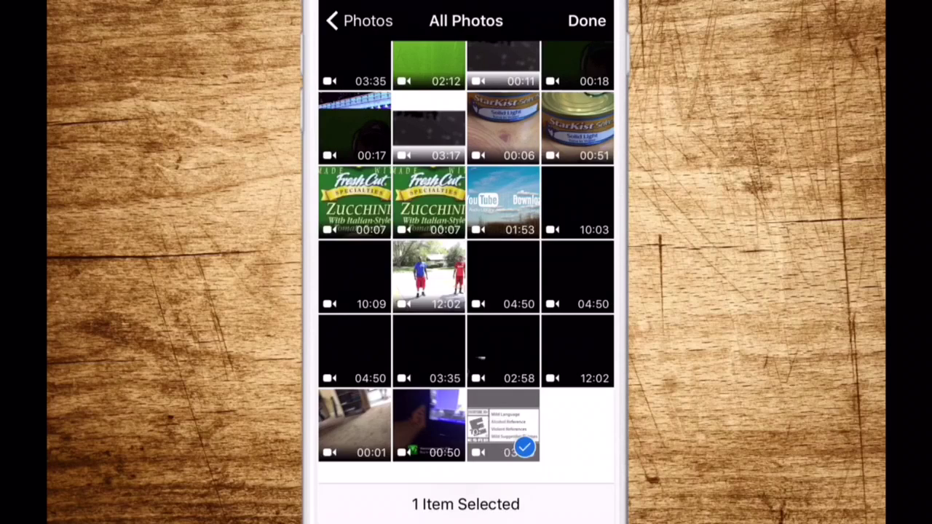
click(587, 20)
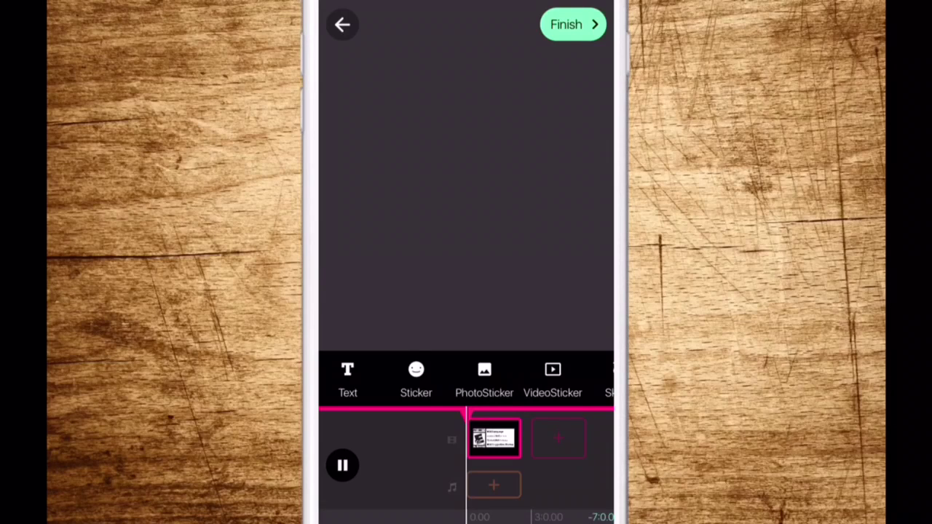
Step: Pause the preview and start a VideoSticker overlay sourced from the Camera Roll
click(401, 401)
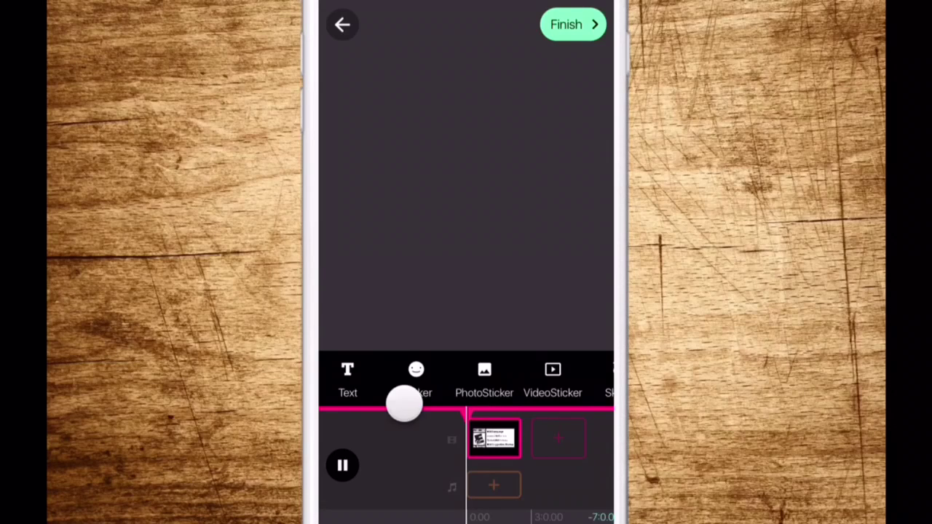
drag(490, 386, 362, 383)
click(423, 379)
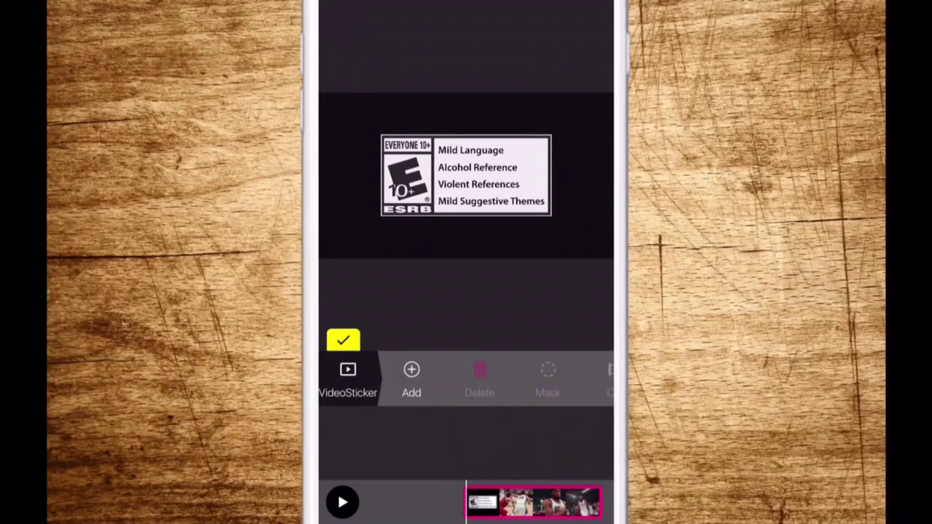
click(405, 375)
click(540, 264)
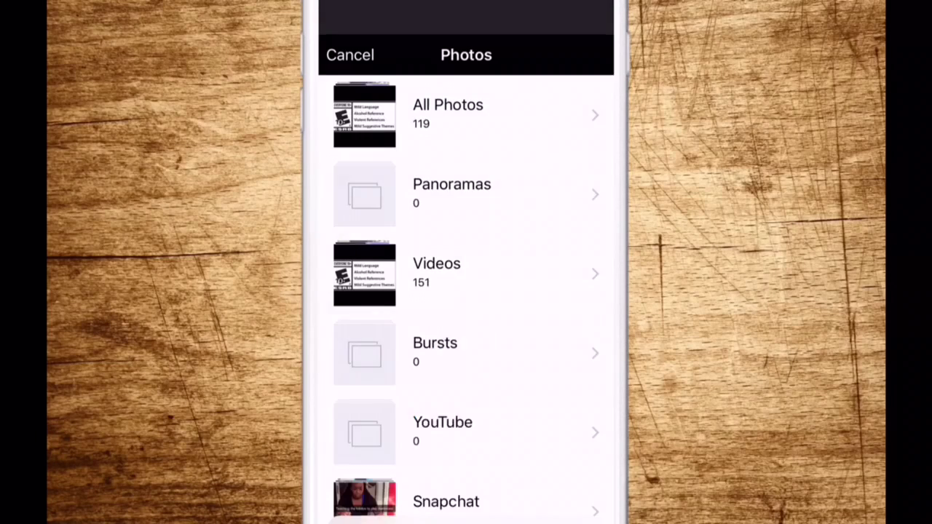
Step: Pick the green-screen clip of the tuxedoed man from All Photos as the overlay
click(461, 69)
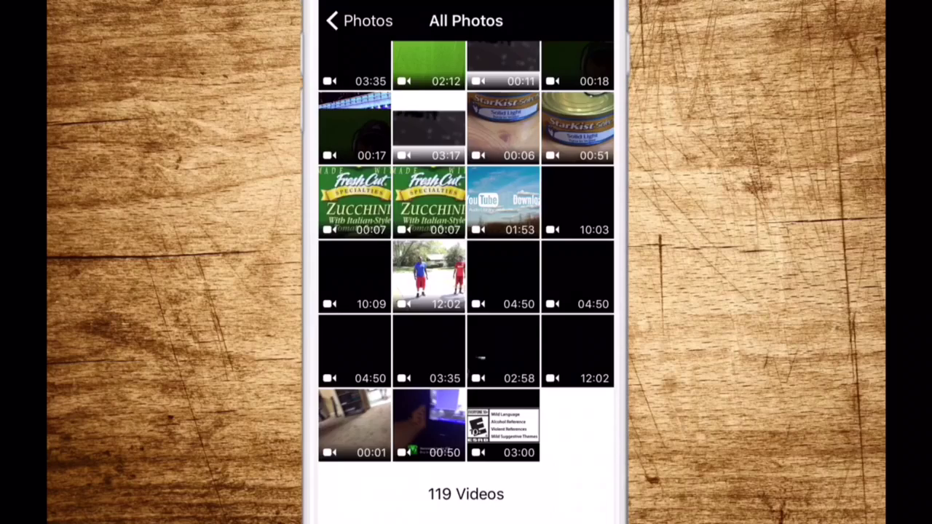
scroll(466, 292, up, 10)
scroll(499, 473, up, 10)
scroll(503, 477, up, 10)
scroll(503, 457, up, 10)
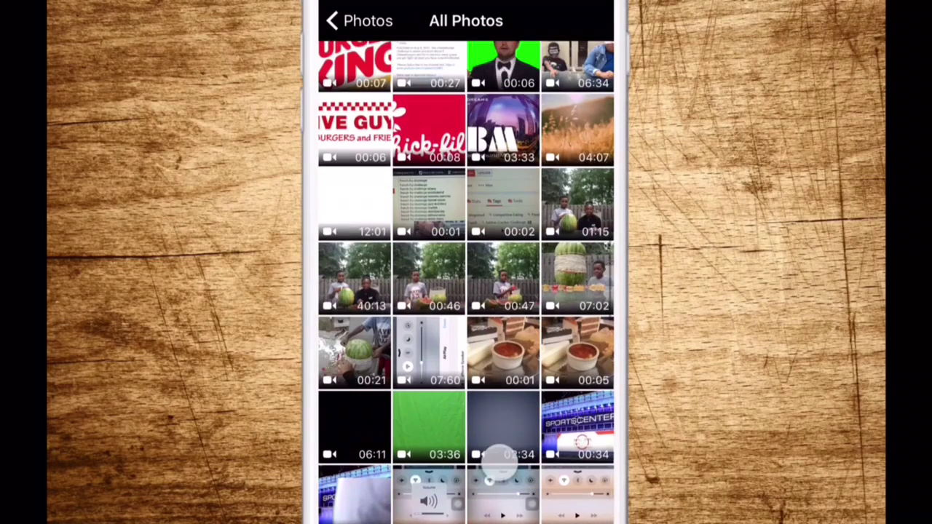
scroll(502, 455, up, 5)
click(503, 264)
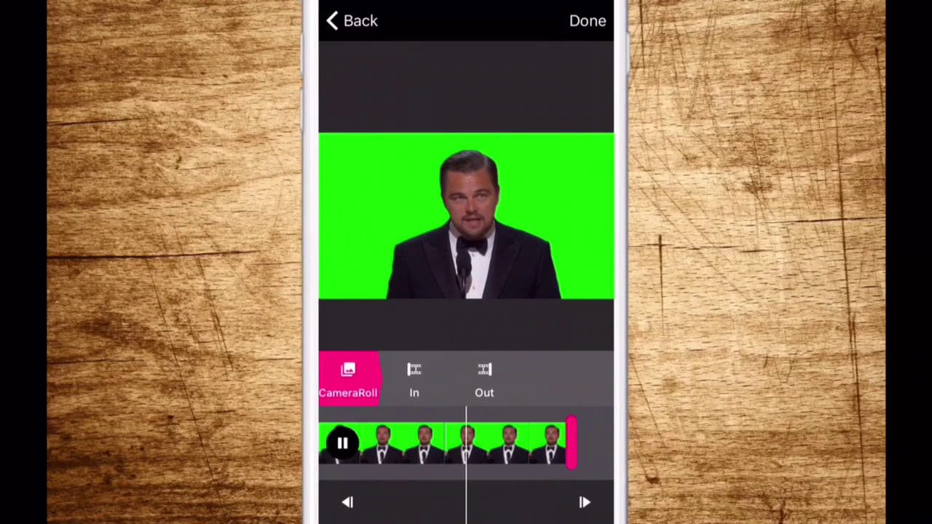
click(591, 16)
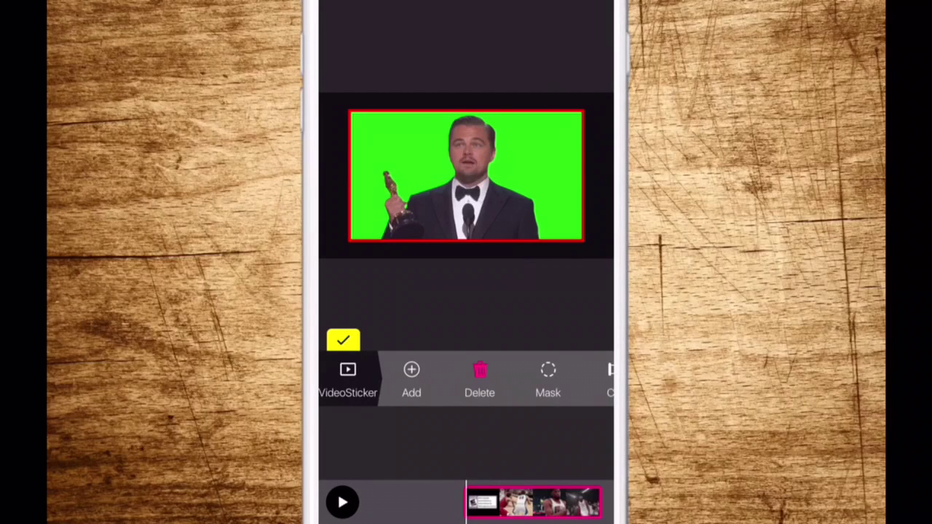
Step: Apply the Green Screen mask to the overlay and shrink it into the bottom-right corner
click(548, 377)
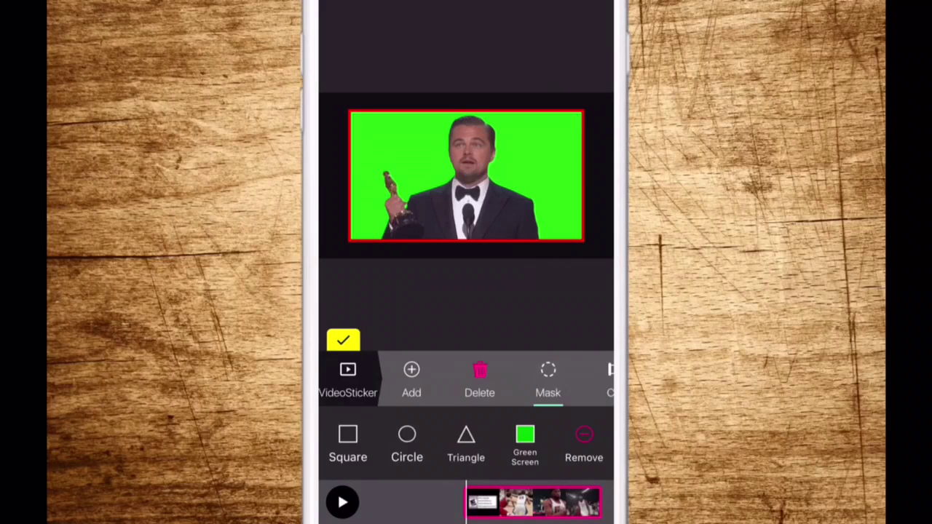
click(525, 443)
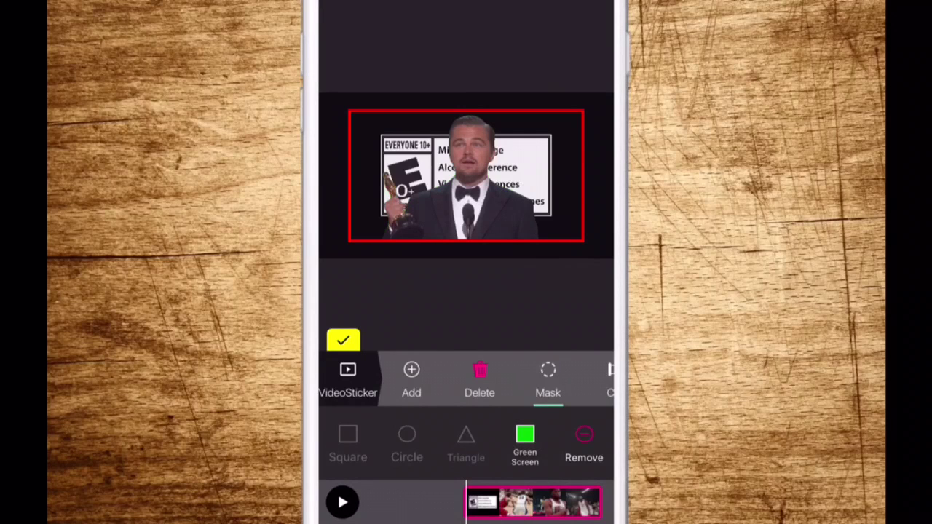
mouse_move(582, 240)
mouse_down()
mouse_move(543, 234)
mouse_move(532, 194)
mouse_move(603, 129)
mouse_move(379, 133)
mouse_move(377, 218)
mouse_move(445, 233)
mouse_move(603, 228)
mouse_up()
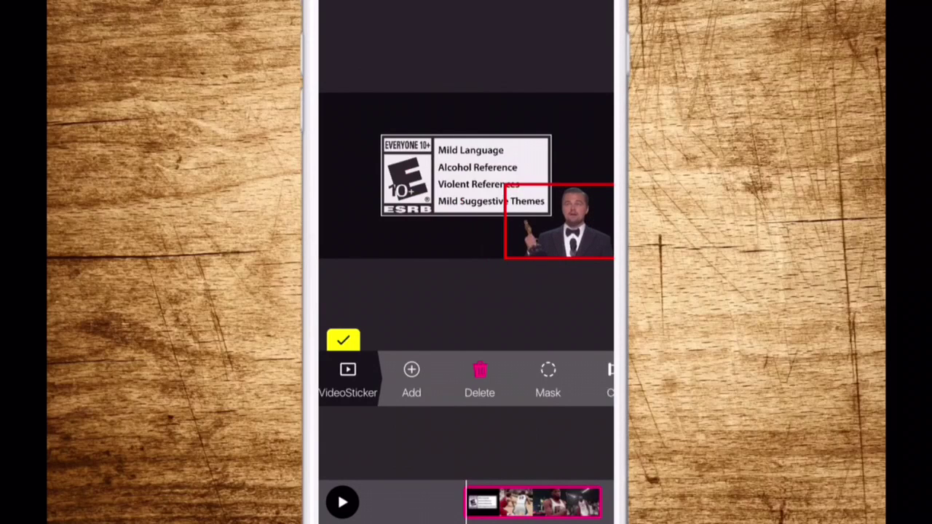
Step: Check the overlay's Volume setting and apply the VideoSticker edits
drag(537, 389, 357, 408)
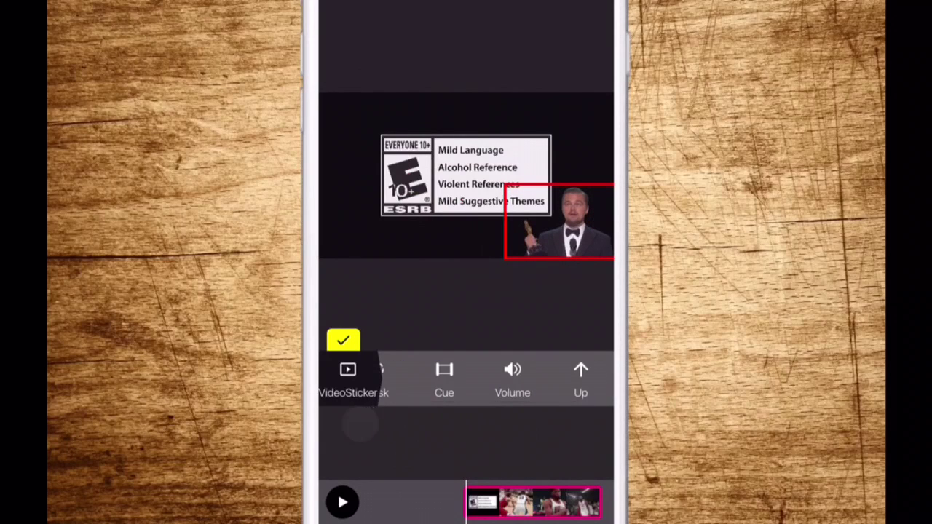
click(588, 384)
click(512, 378)
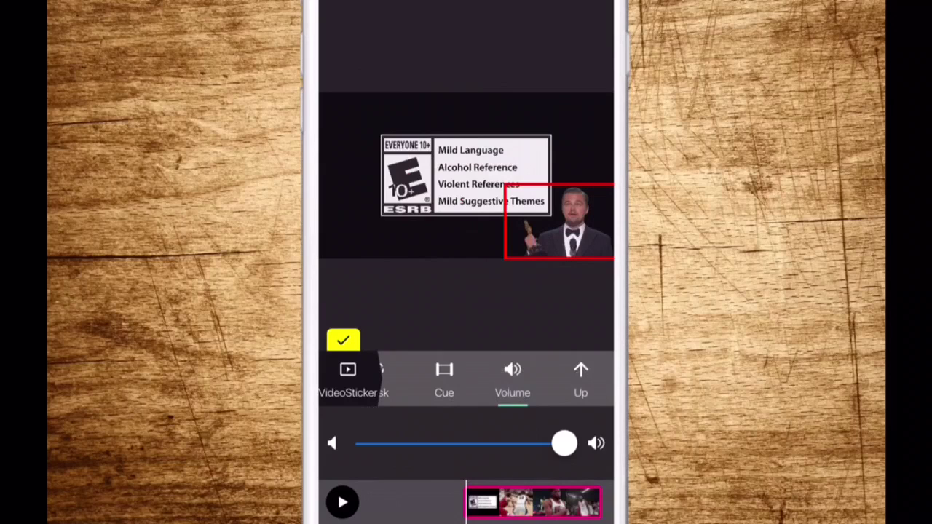
click(512, 391)
drag(480, 386, 604, 386)
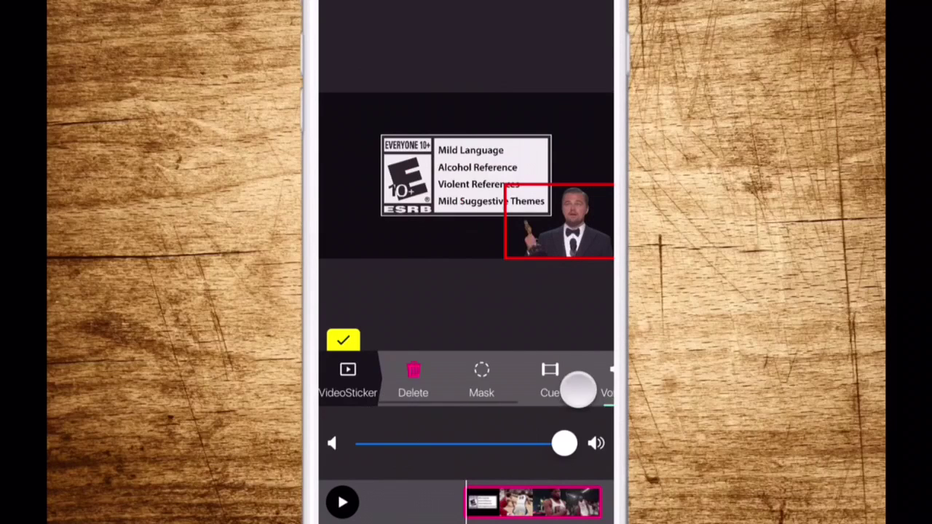
drag(509, 381, 544, 381)
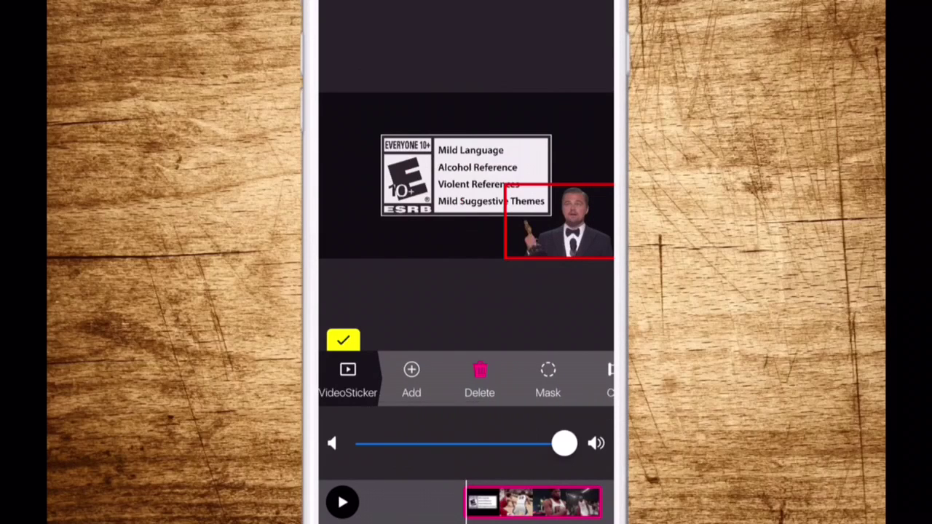
click(340, 339)
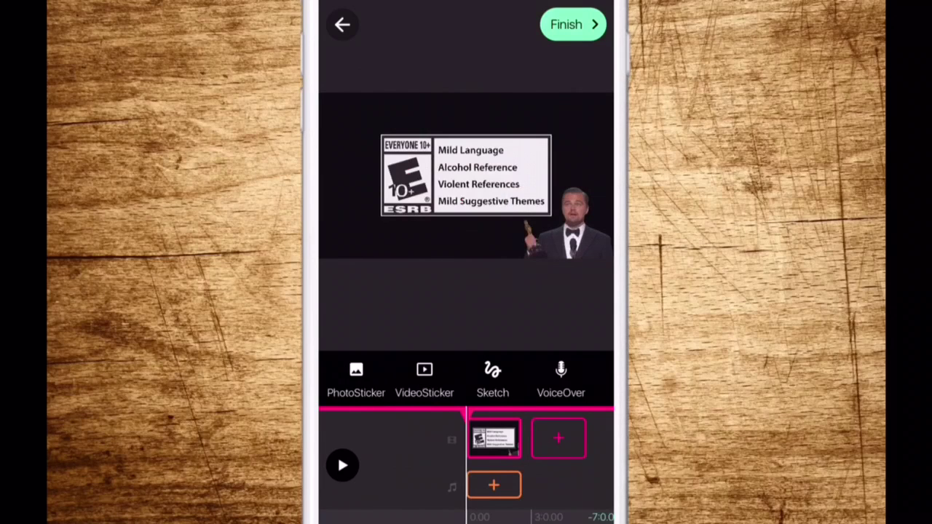
Step: Finish the project, decline adding music, and render the video
click(565, 24)
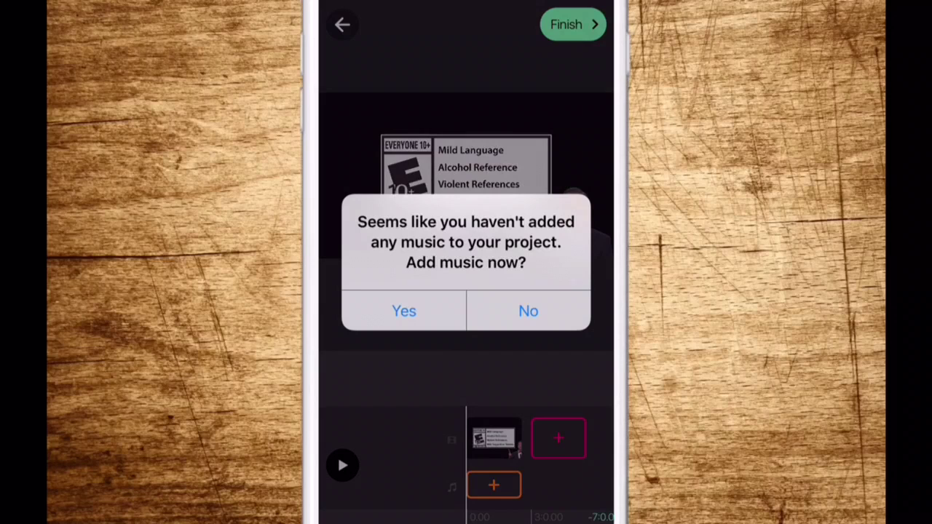
click(531, 312)
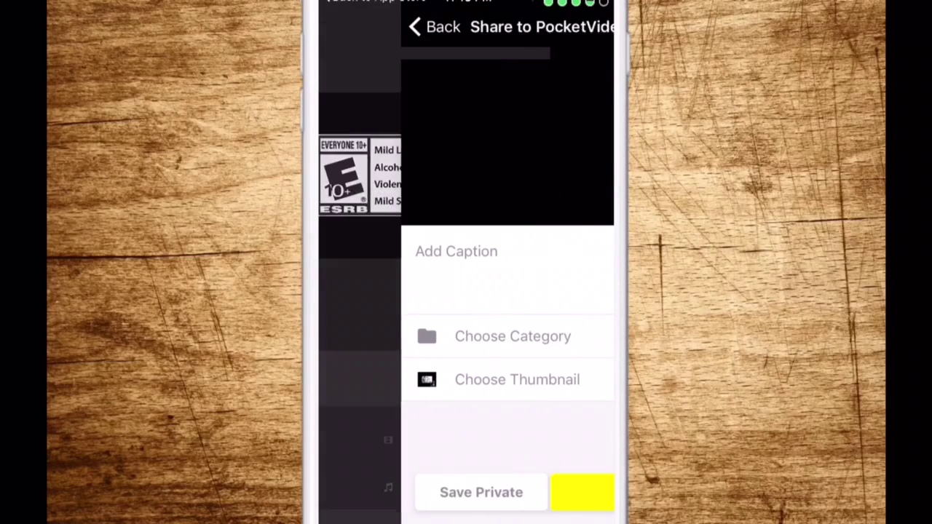
Step: Add the caption 'Green screen' and set the category to Sports
click(418, 252)
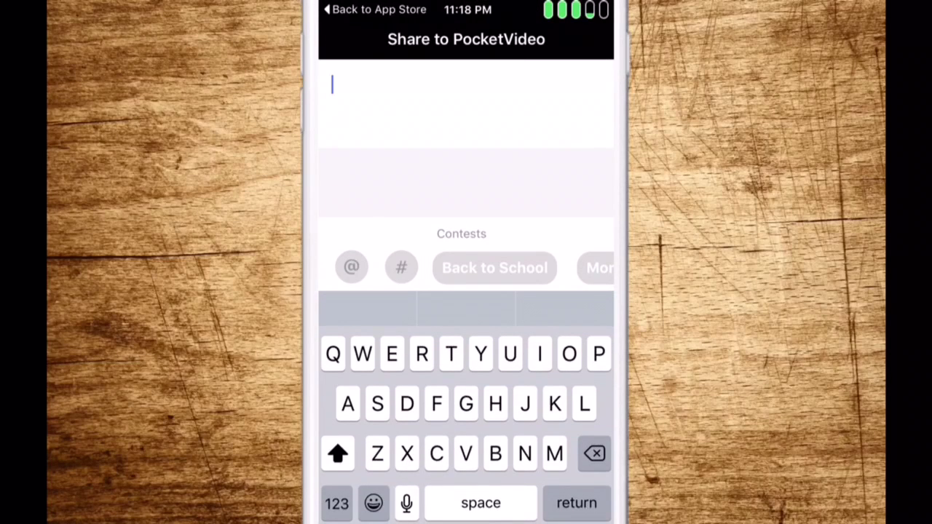
text(Gree)
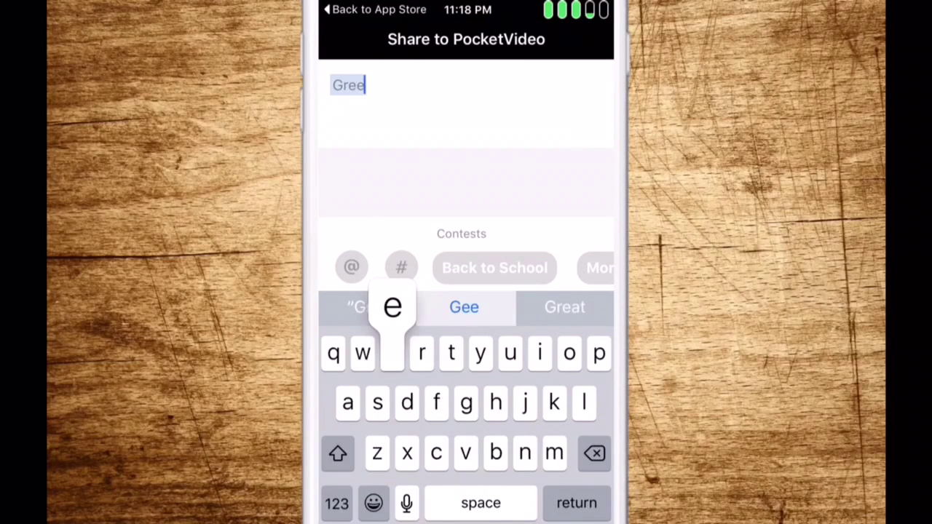
text(n)
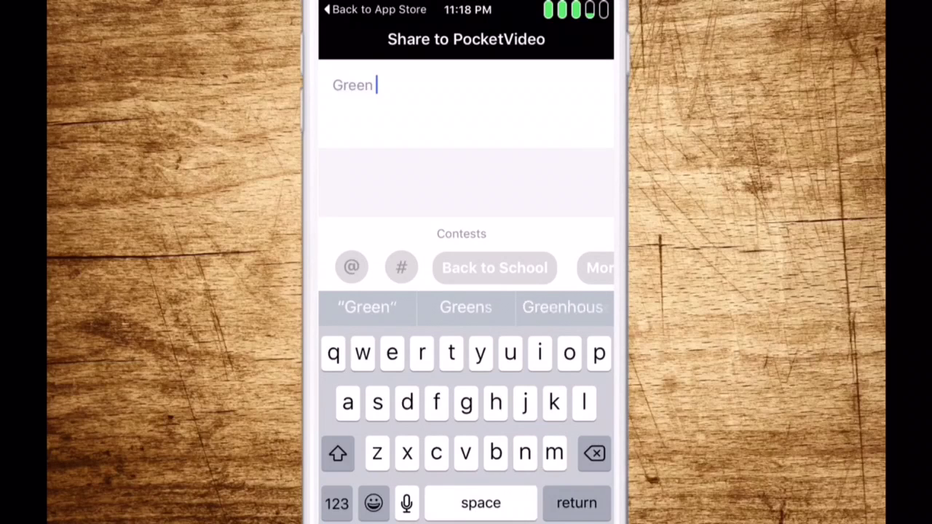
text( scree)
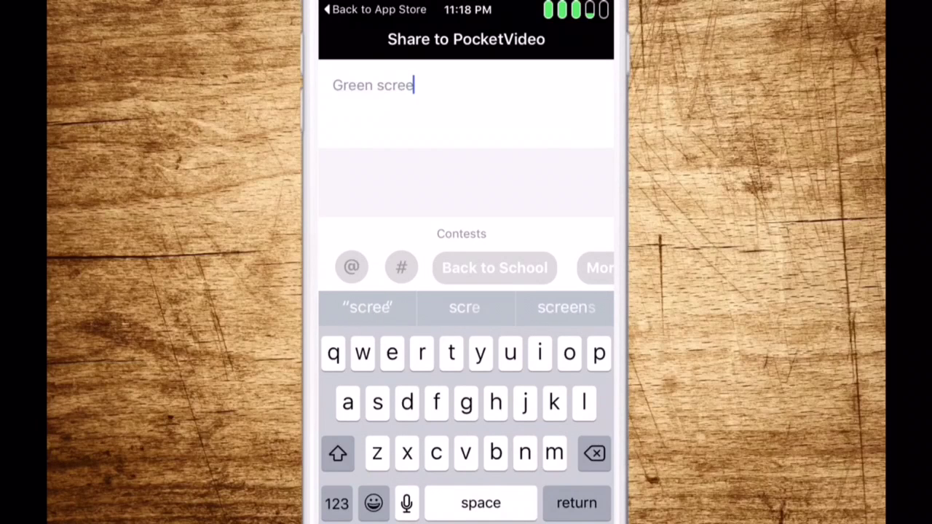
text(n)
key(Return)
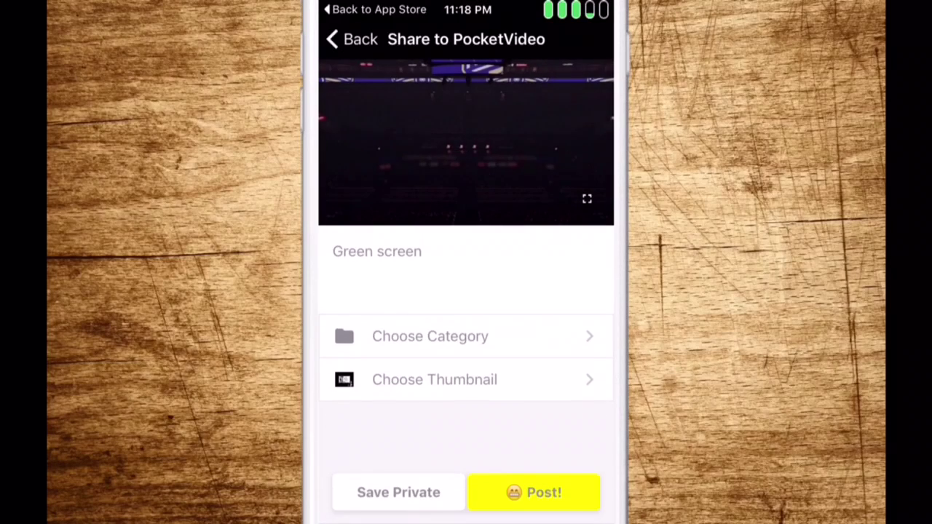
click(460, 342)
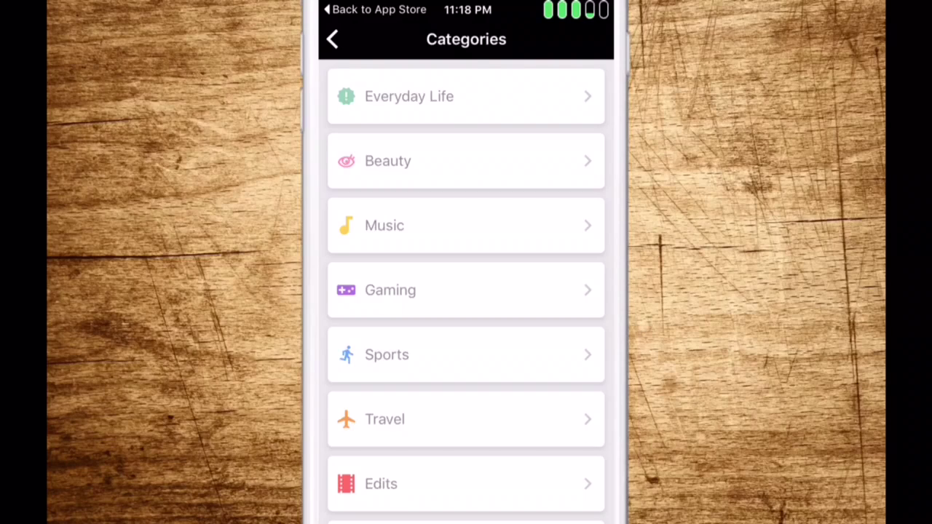
click(480, 356)
Step: Choose the basketball frame as the thumbnail and save the video privately
click(478, 390)
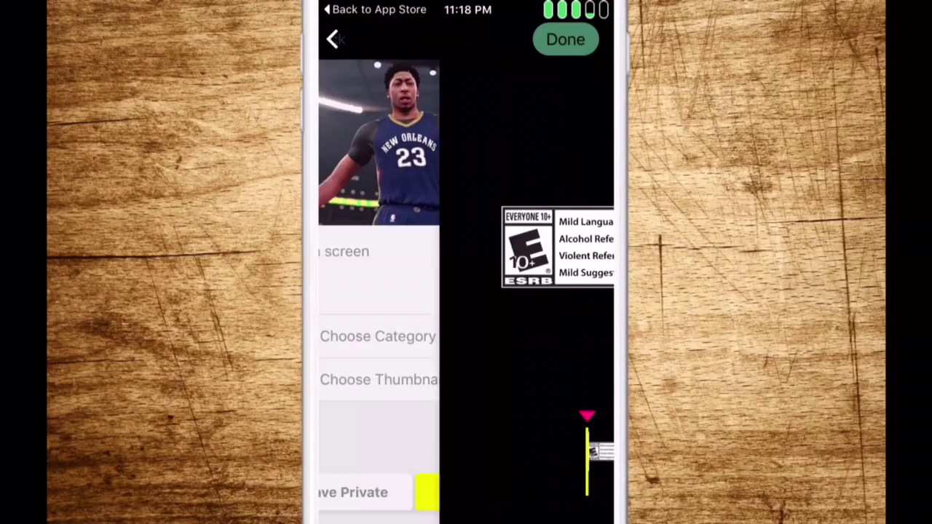
drag(524, 453, 461, 453)
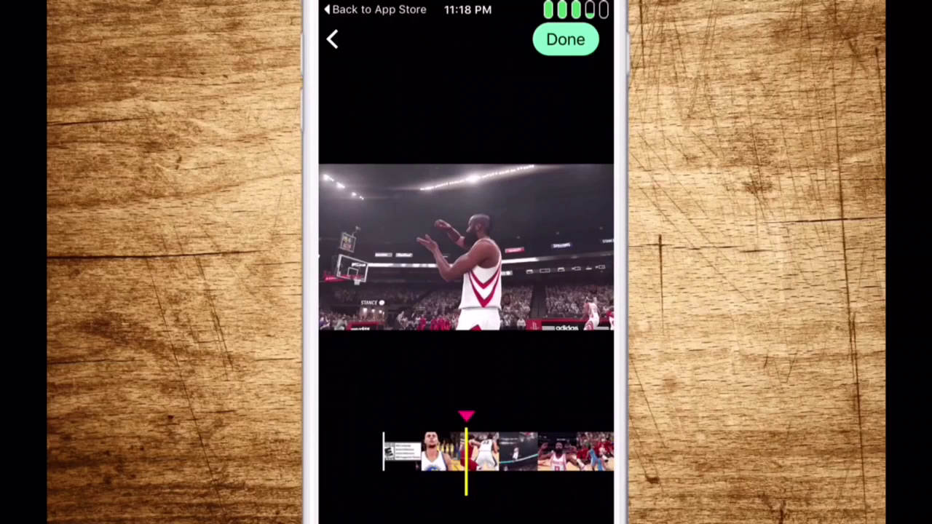
click(566, 35)
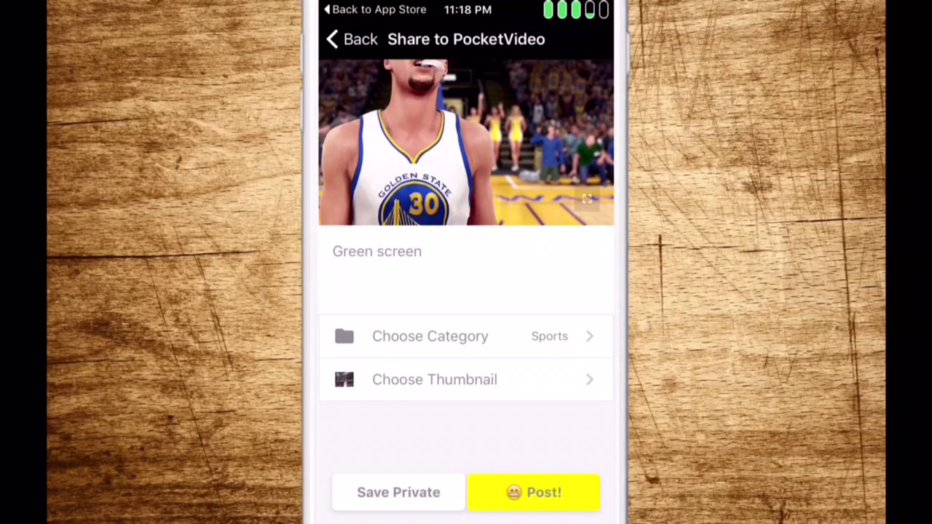
click(399, 495)
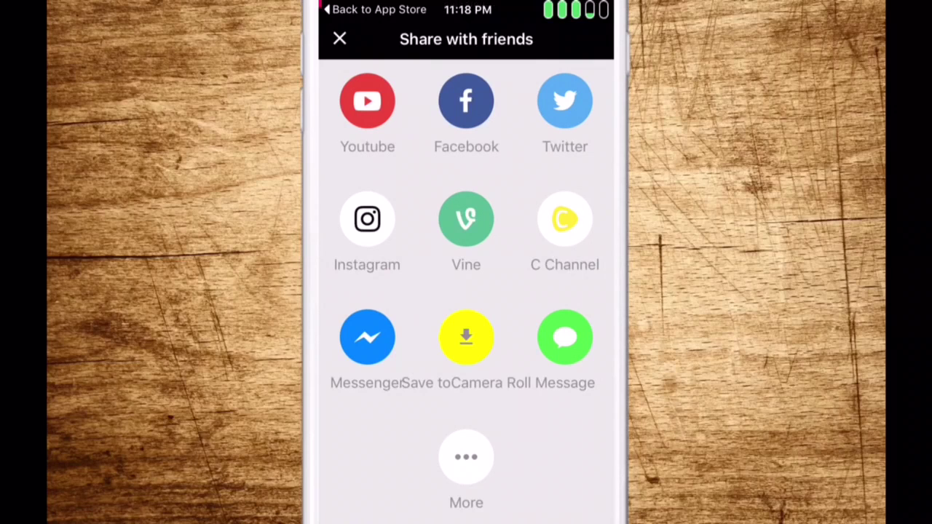
Step: Save the video to the camera roll, dismiss the share sheet and popup, then go Home
click(466, 342)
click(337, 43)
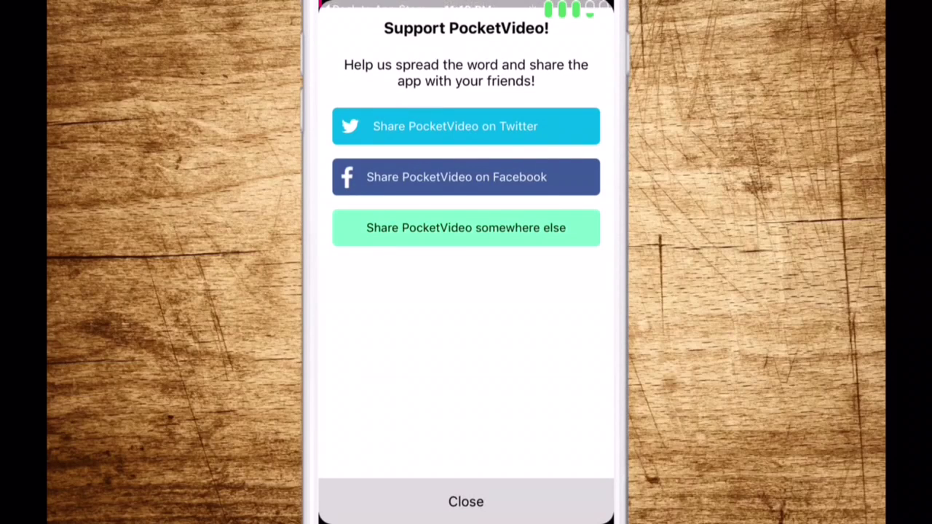
click(466, 501)
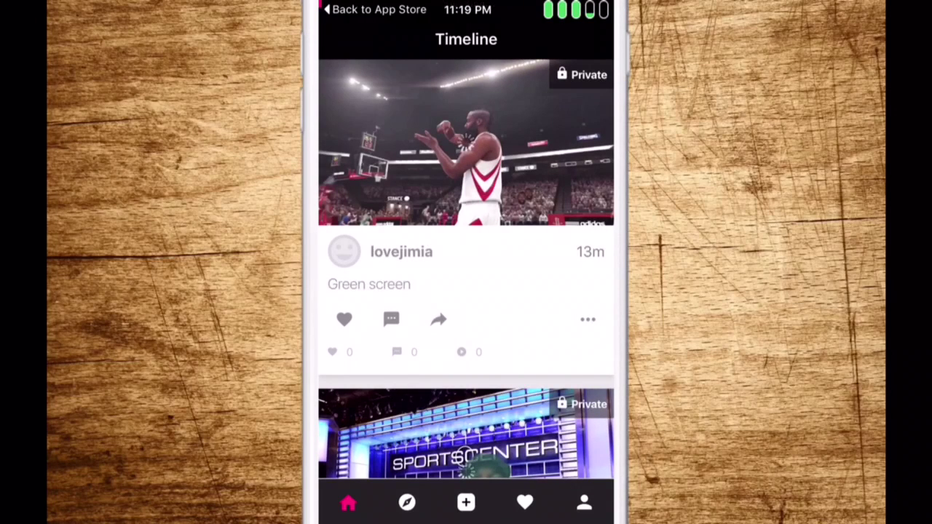
key(Home)
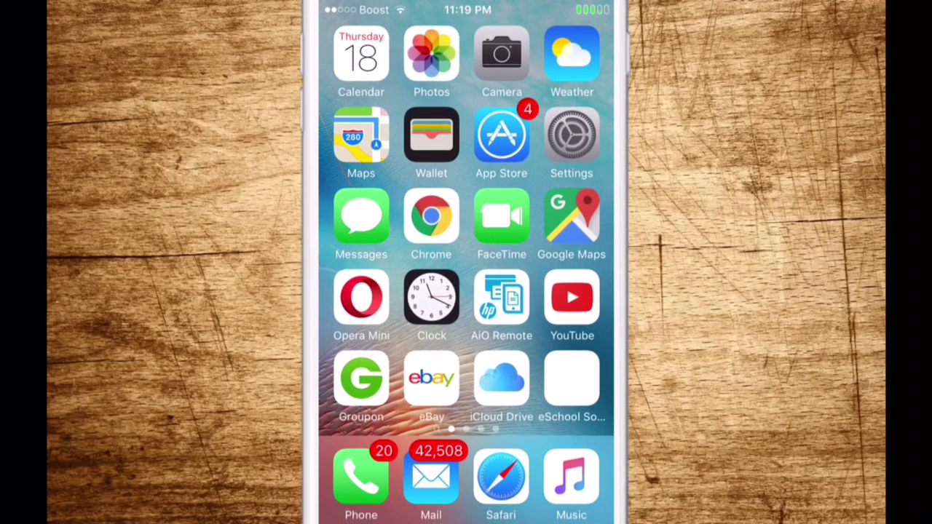
Step: Open the newest 3:00 video under Today in Photos
click(432, 54)
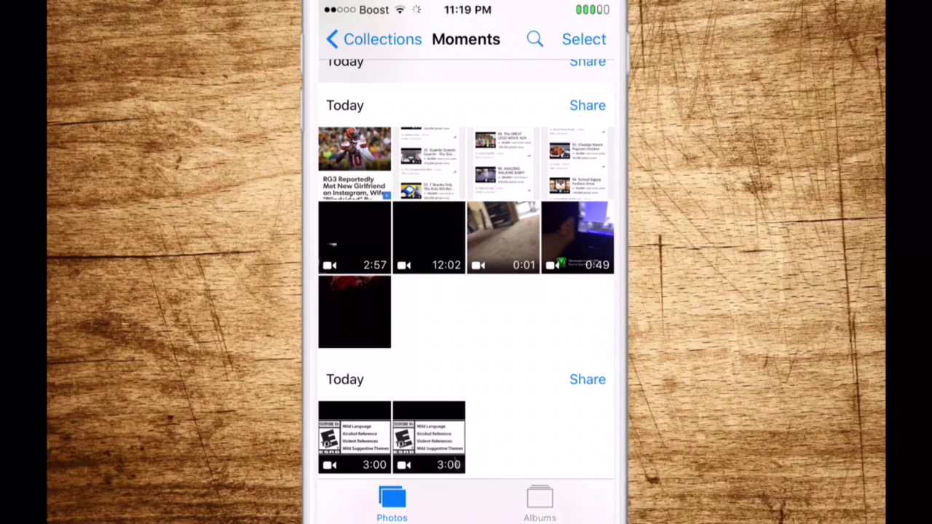
key(Home)
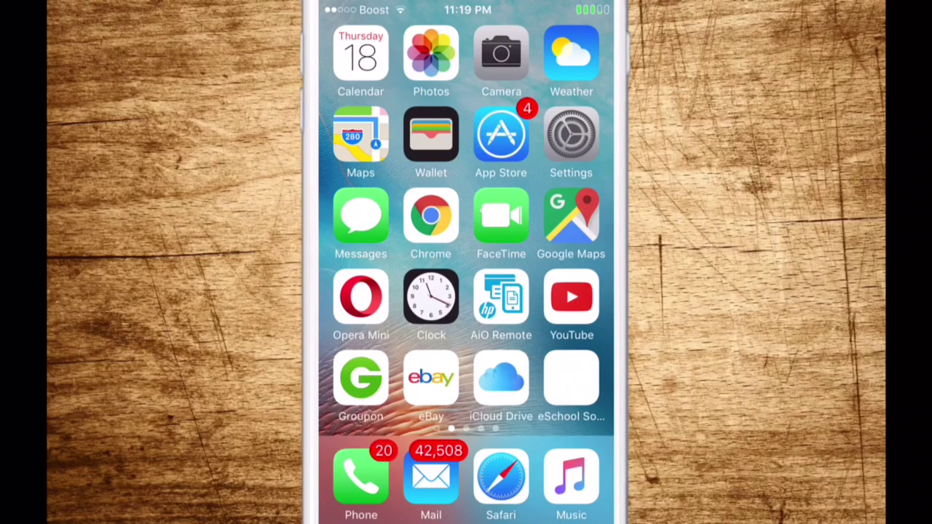
click(431, 55)
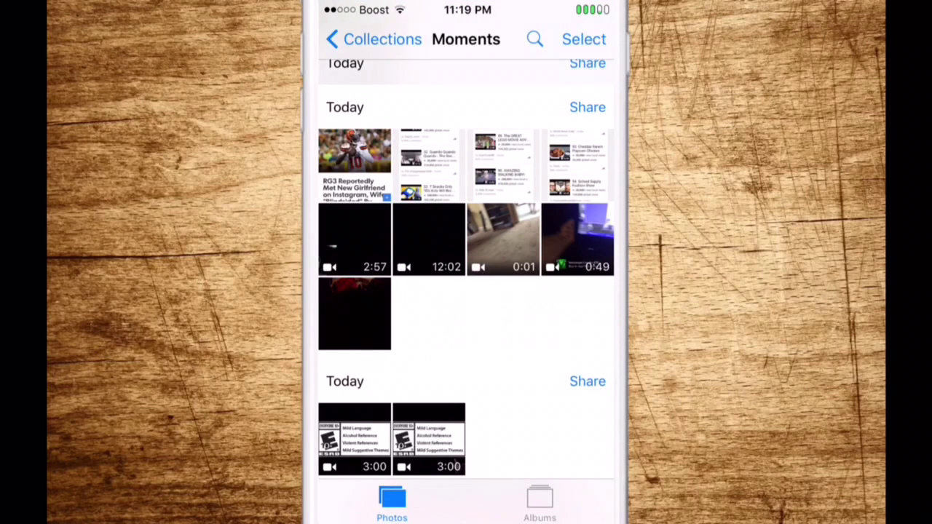
click(428, 439)
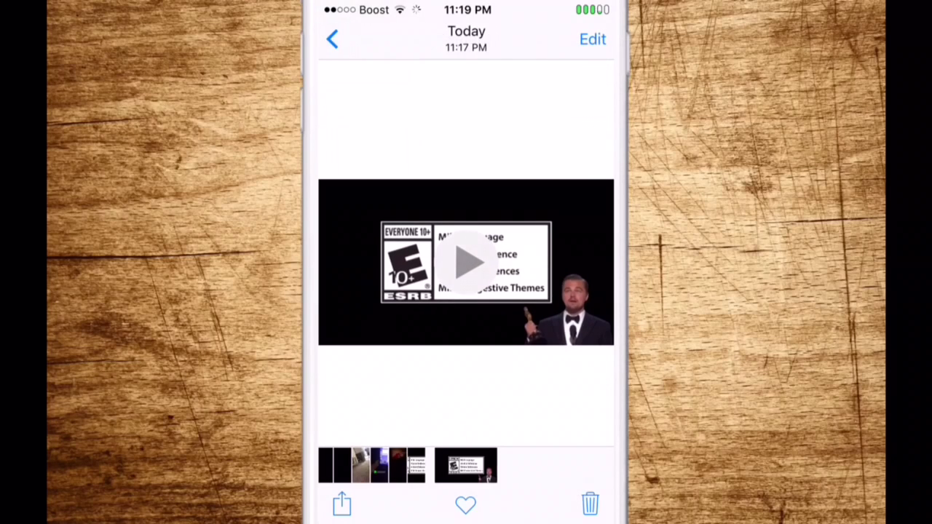